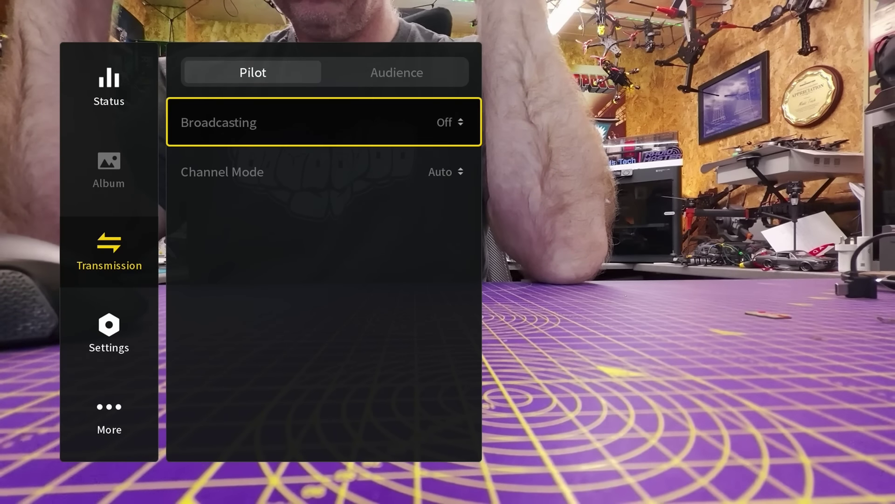
key("Down")
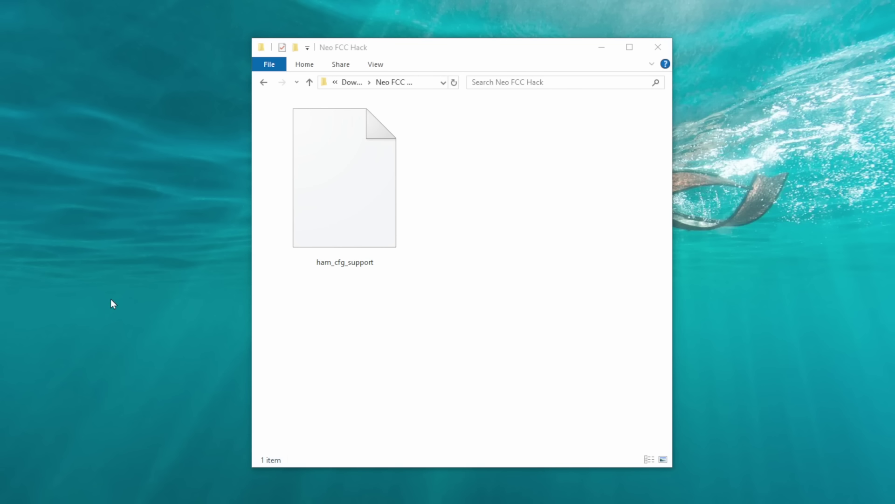
left_click(343, 233)
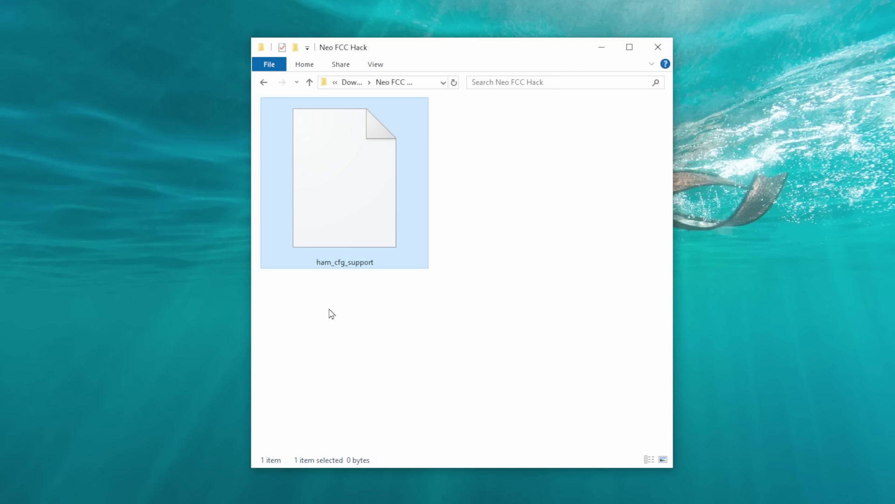
mouse_move(337, 204)
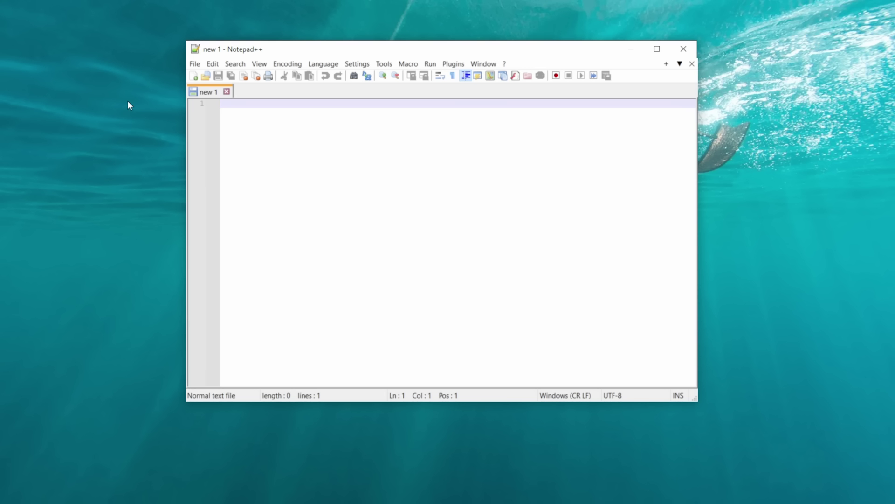
Create a new blank document in Notepad++ and save it in the Neo FCC Hack folder as ham_cfg_support with file type All types.
left_click(197, 64)
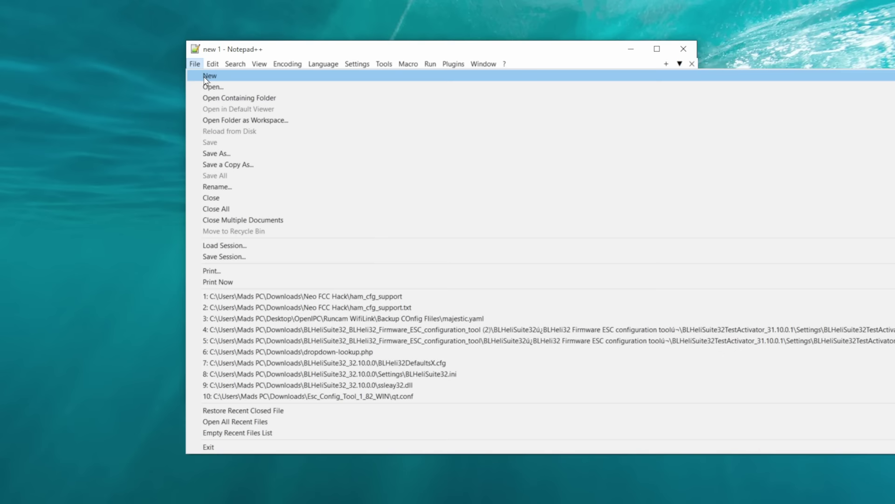
left_click(205, 77)
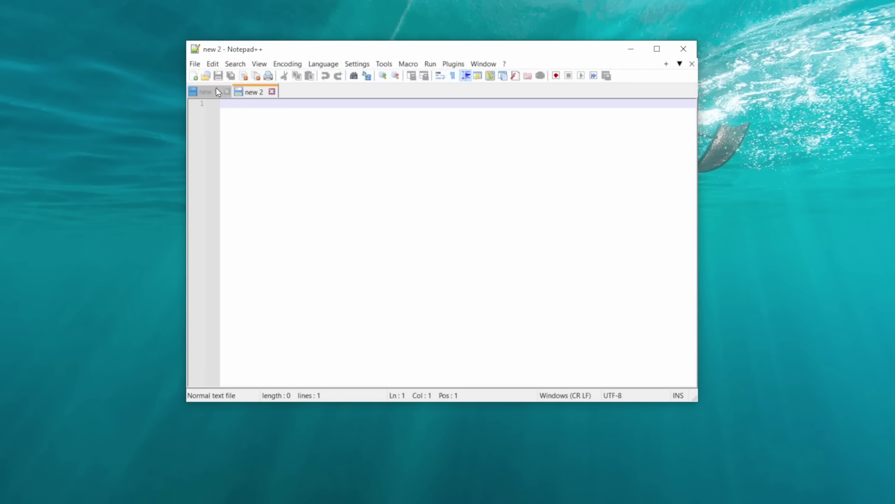
left_click(196, 65)
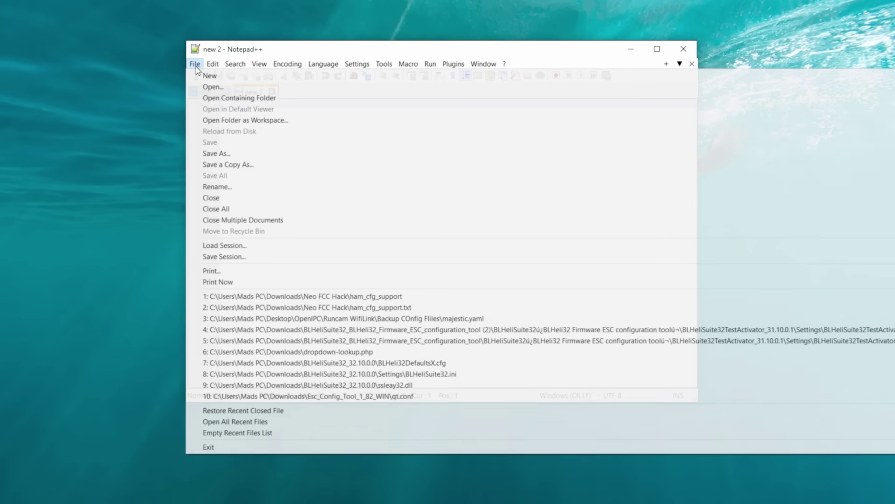
left_click(228, 154)
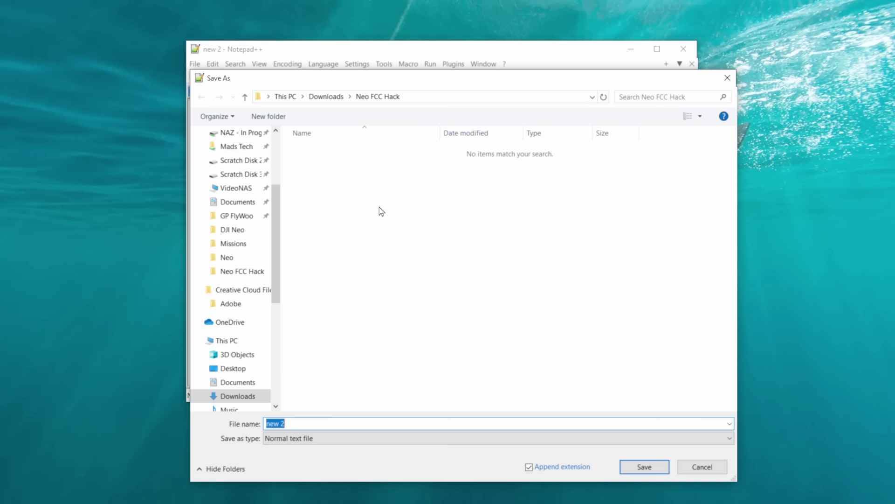
type("ham_cfg")
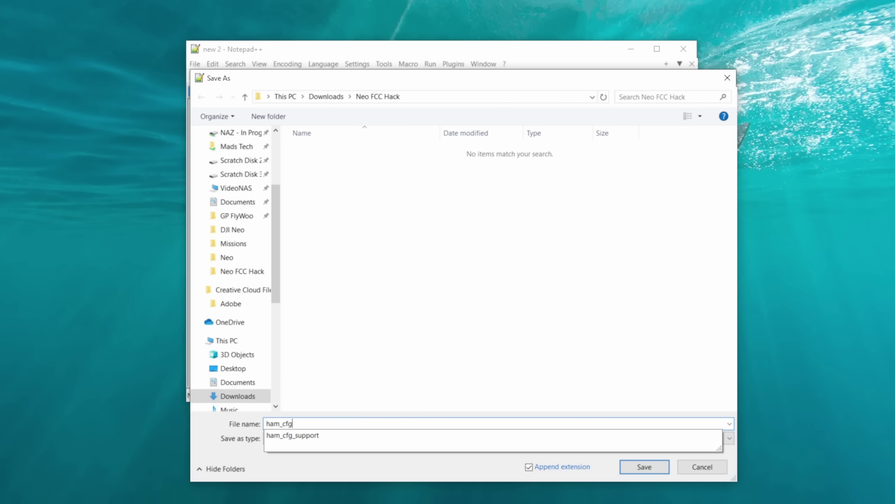
type("_support")
left_click(377, 208)
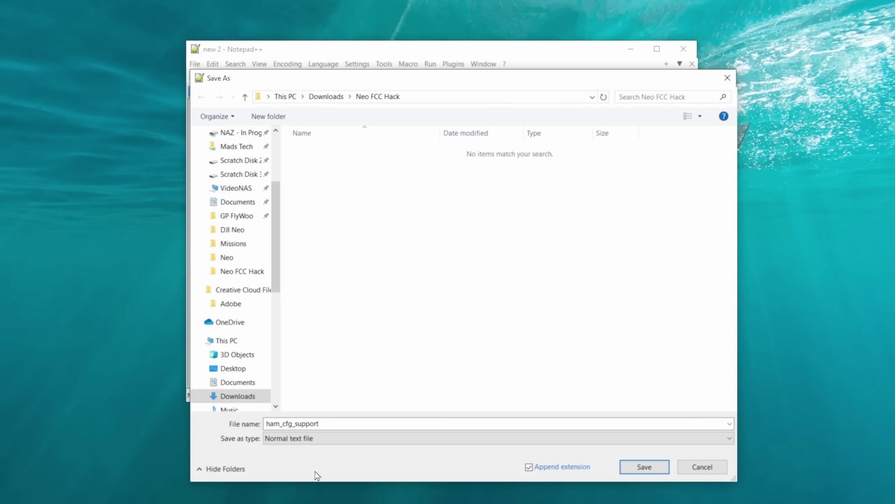
left_click(316, 441)
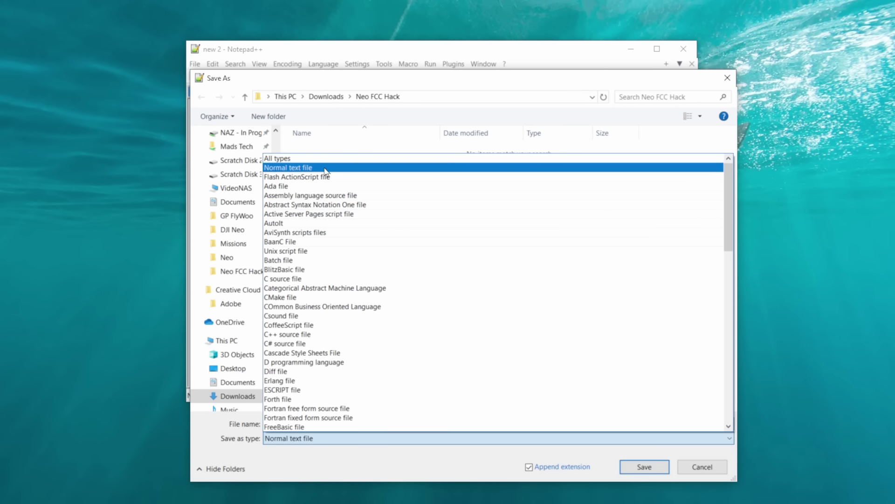
left_click(313, 159)
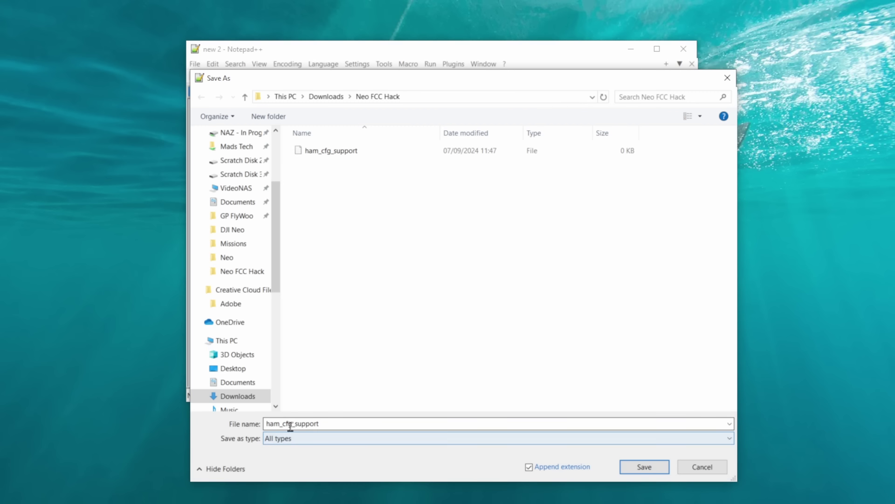
left_click(644, 467)
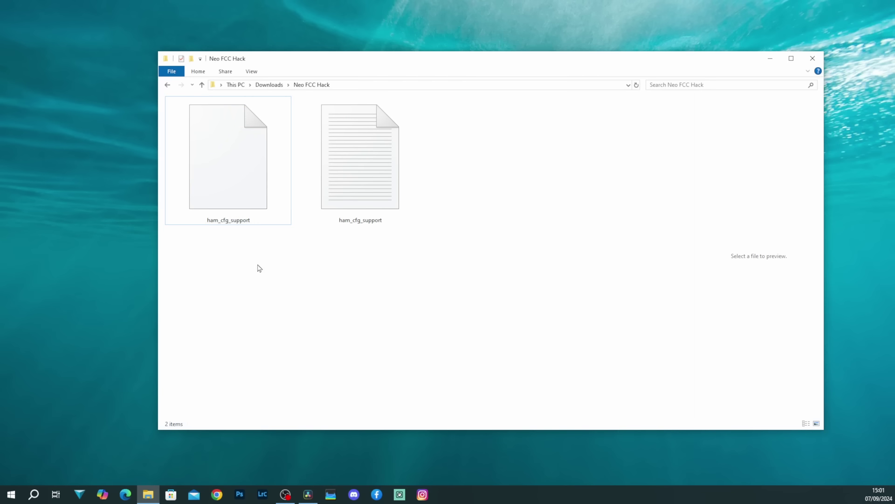
Compare the file types and name extensions of the two ham_cfg_support files in the Neo FCC Hack folder.
left_click(224, 156)
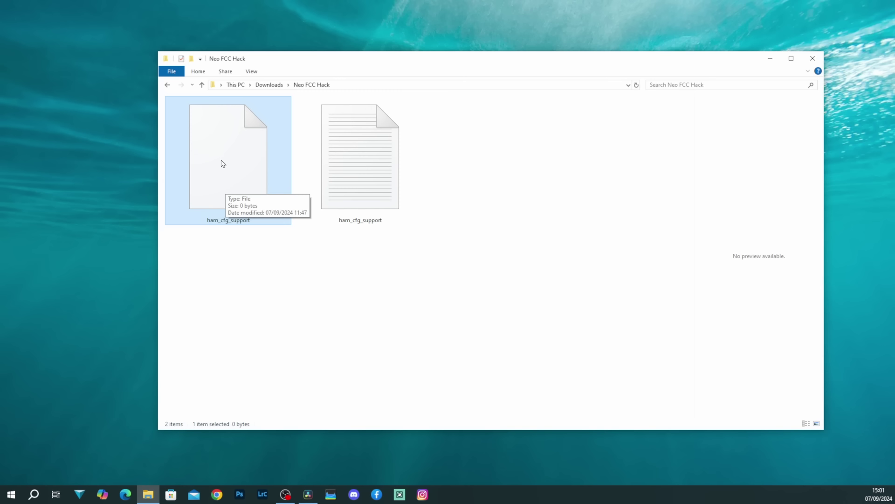
left_click(363, 156)
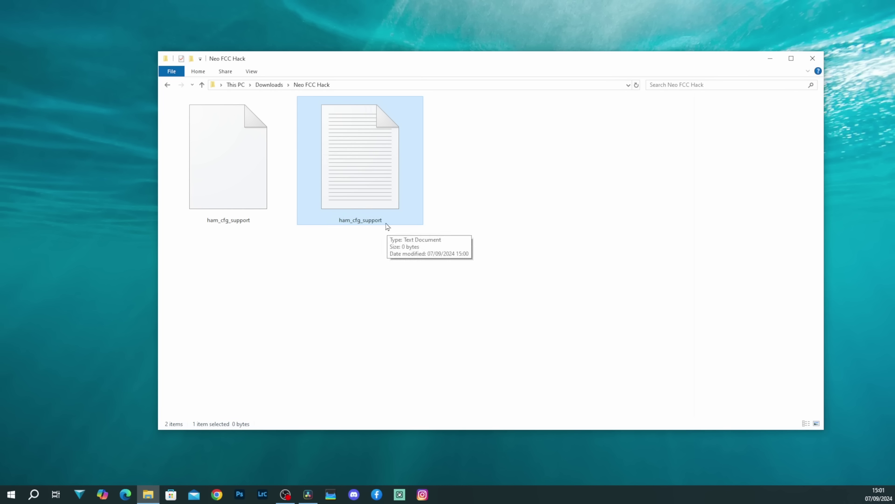
key("F2")
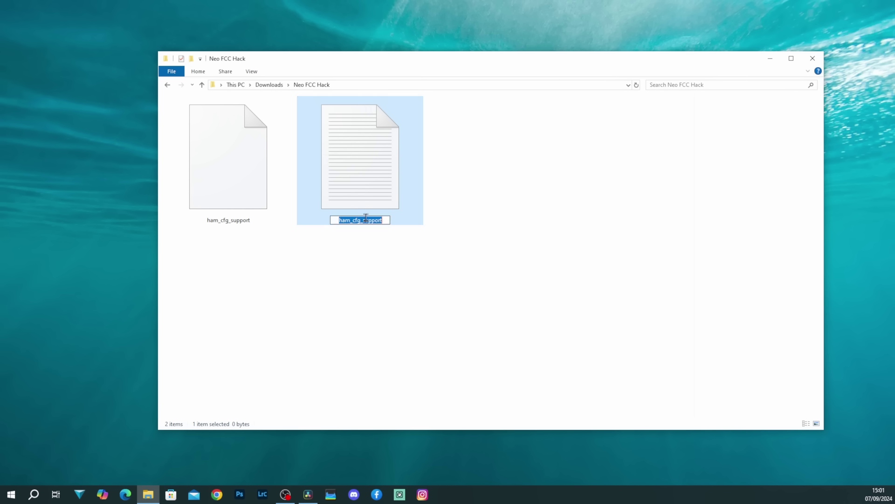
left_click(376, 242)
left_click(373, 226)
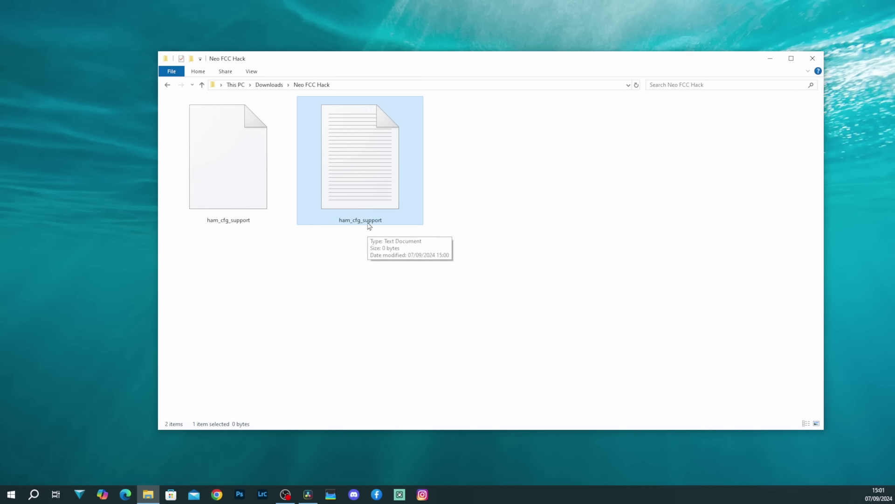
left_click(233, 197)
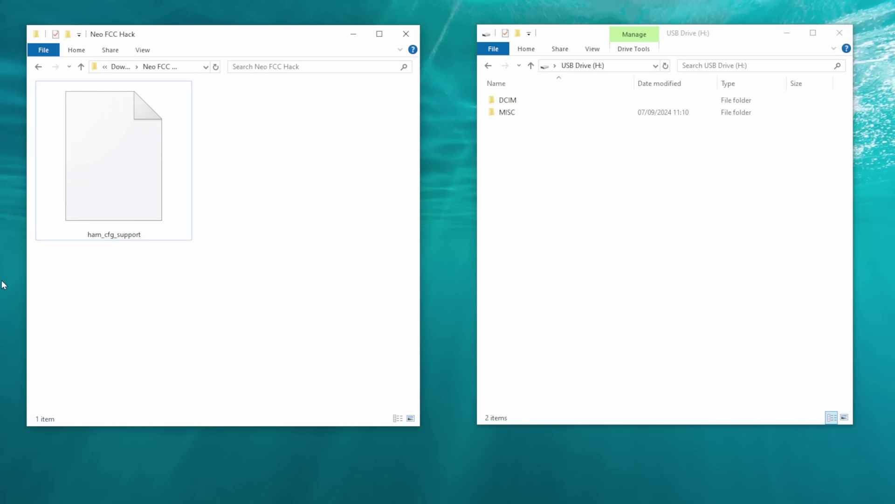
Copy the extensionless ham_cfg_support file from the Neo FCC Hack folder to the root of USB Drive (H:).
left_click(149, 164)
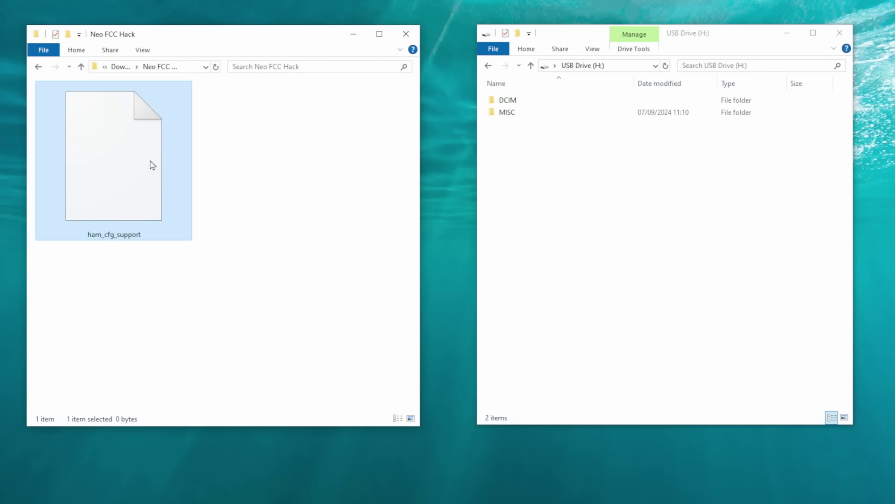
left_click_drag(117, 170, 561, 246)
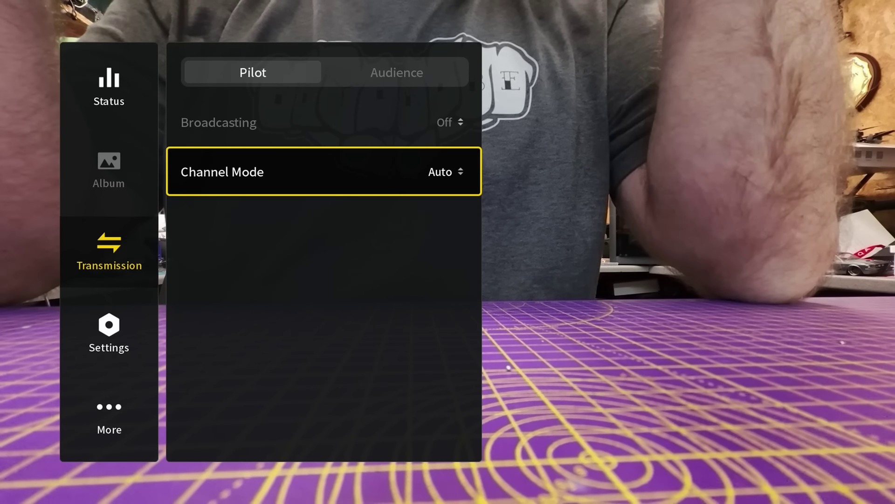
Set the goggles' transmission channel mode to Manual.
key("Return")
key("Down")
key("Return")
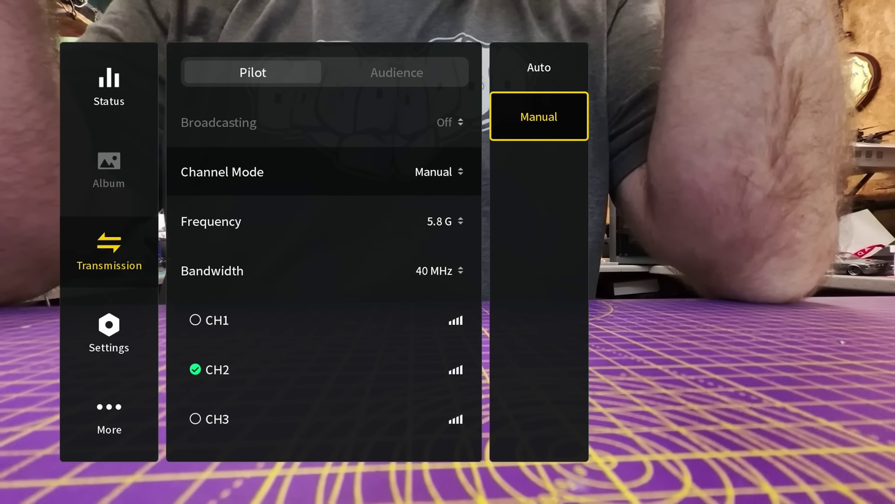
key("Left")
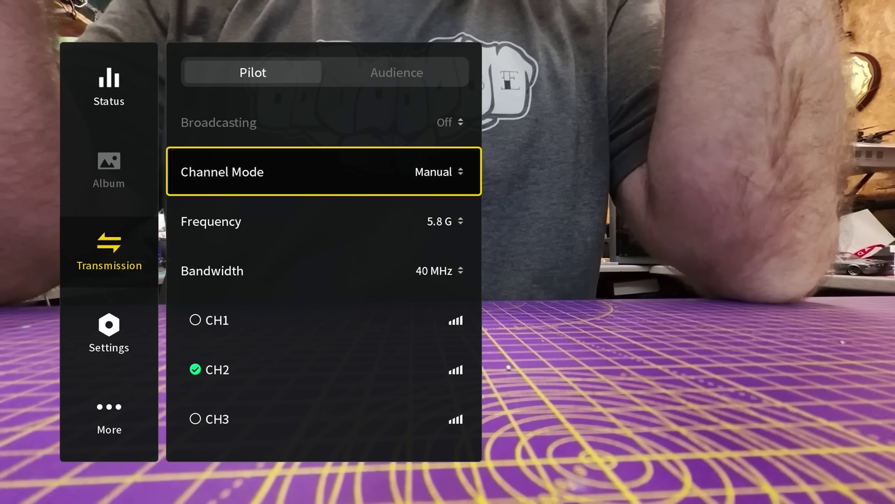
Examine the available frequency bands and the channels offered at the 40 MHz bandwidth.
key("Down")
key("Return")
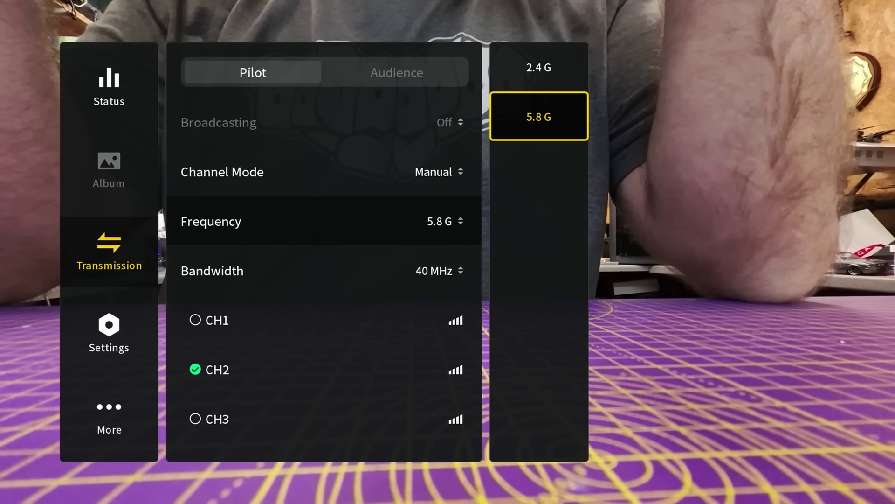
key("Left")
key("Down")
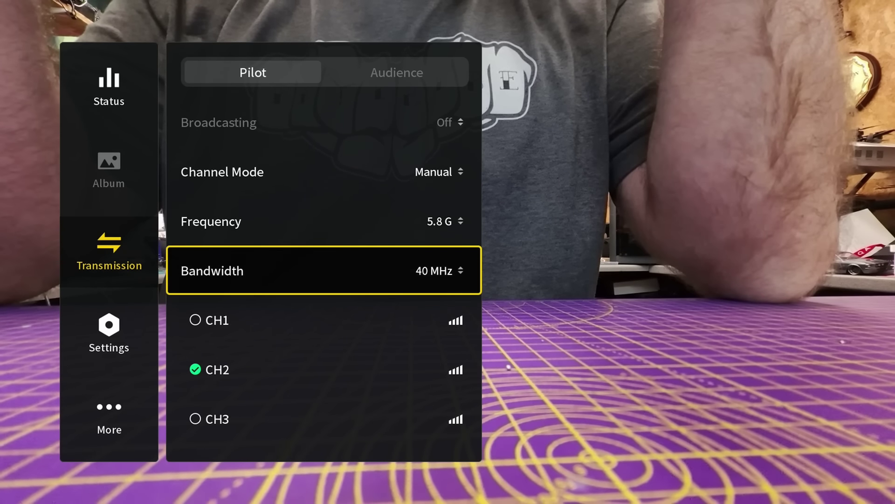
key("Down")
key("Down")
key("Down")
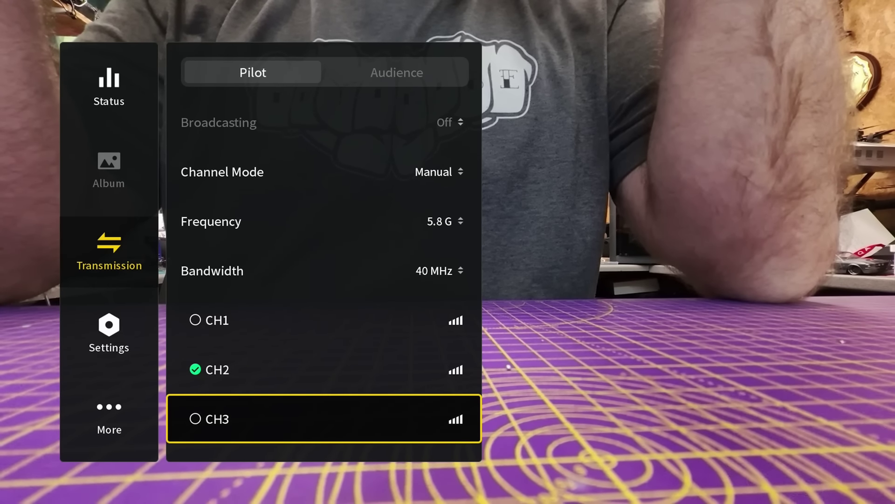
key("Down")
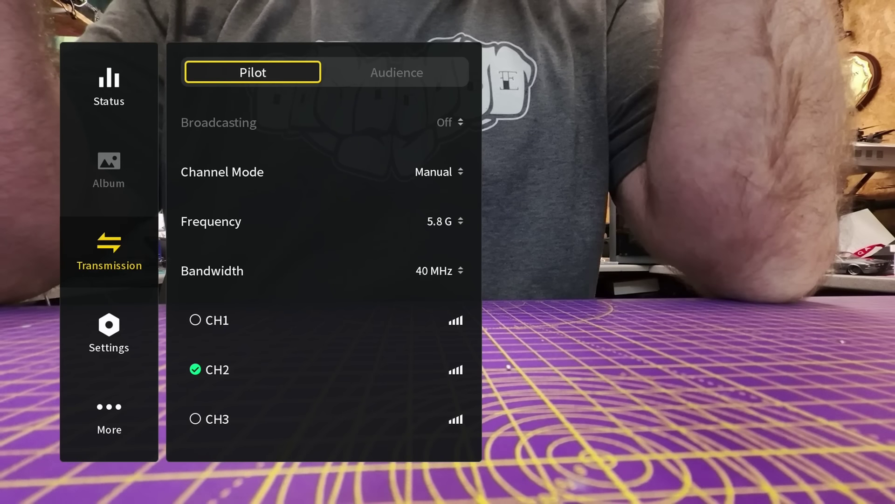
key("Up")
key("Up")
key("Up")
key("Up")
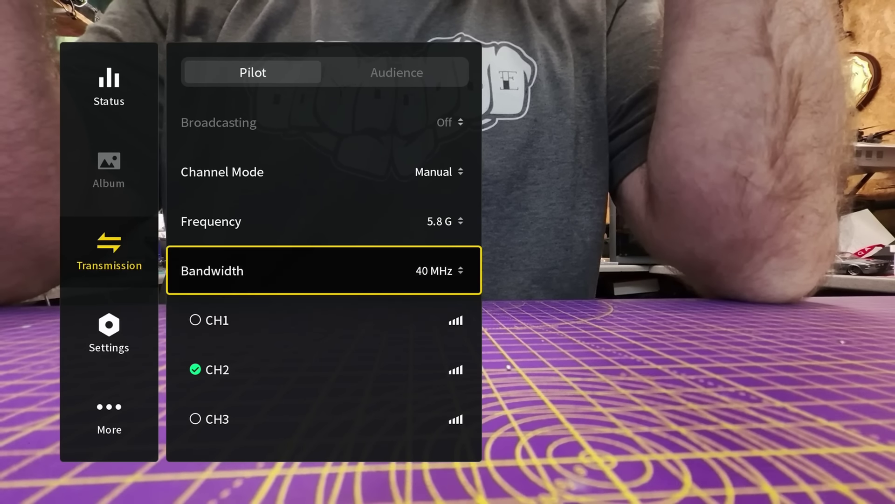
Set the transmission bandwidth to 20 MHz.
key("Return")
key("Down")
key("Return")
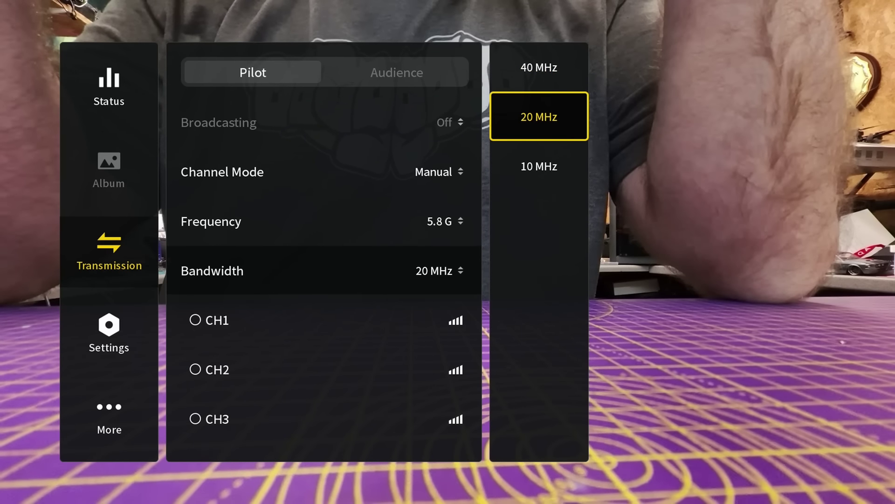
key("Down")
key("Escape")
Look through the list of channels available at the 20 MHz bandwidth.
key("Down")
key("Down")
key("Down")
key("Down")
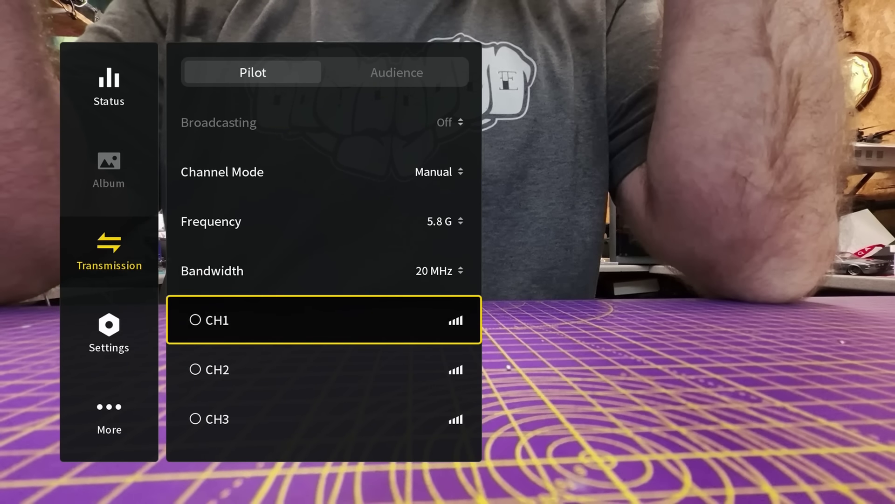
key("Down")
key("Down")
key("Down")
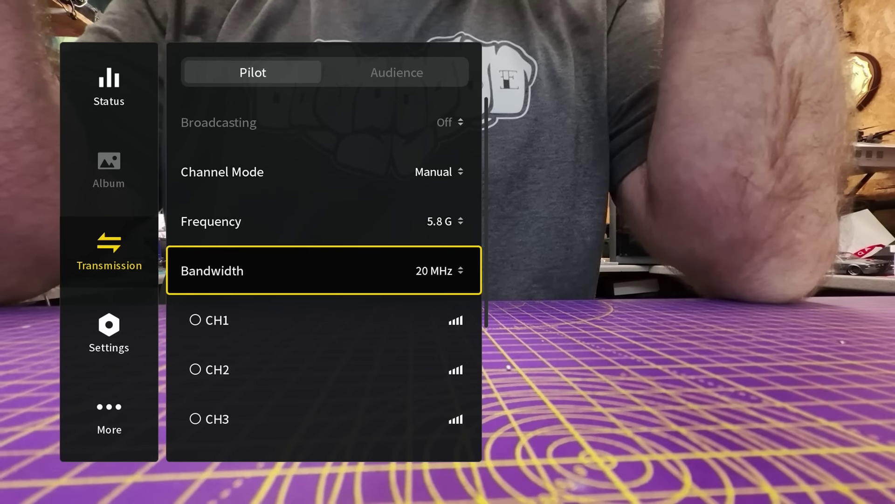
Set the transmission bandwidth back to 40 MHz.
key("Right")
key("Up")
key("Return")
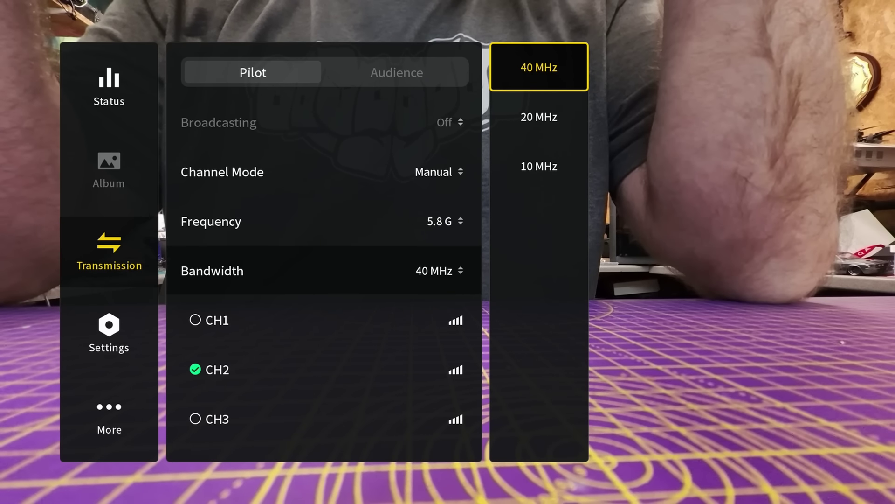
key("Left")
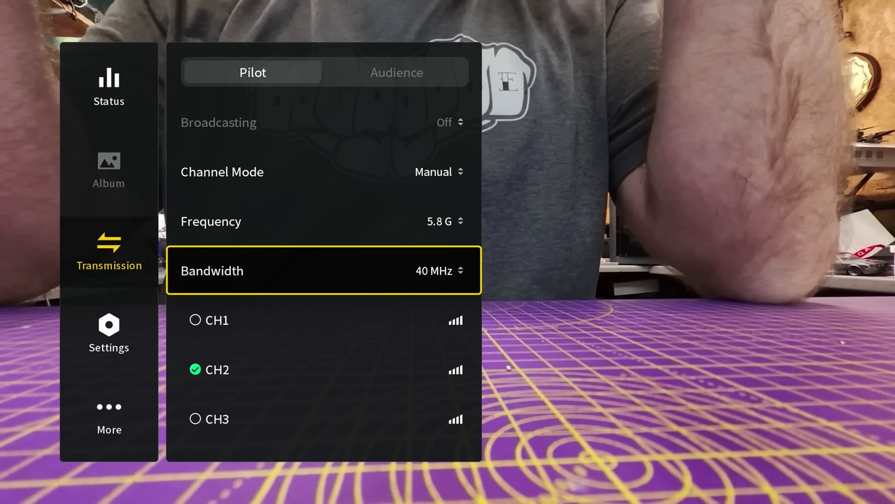